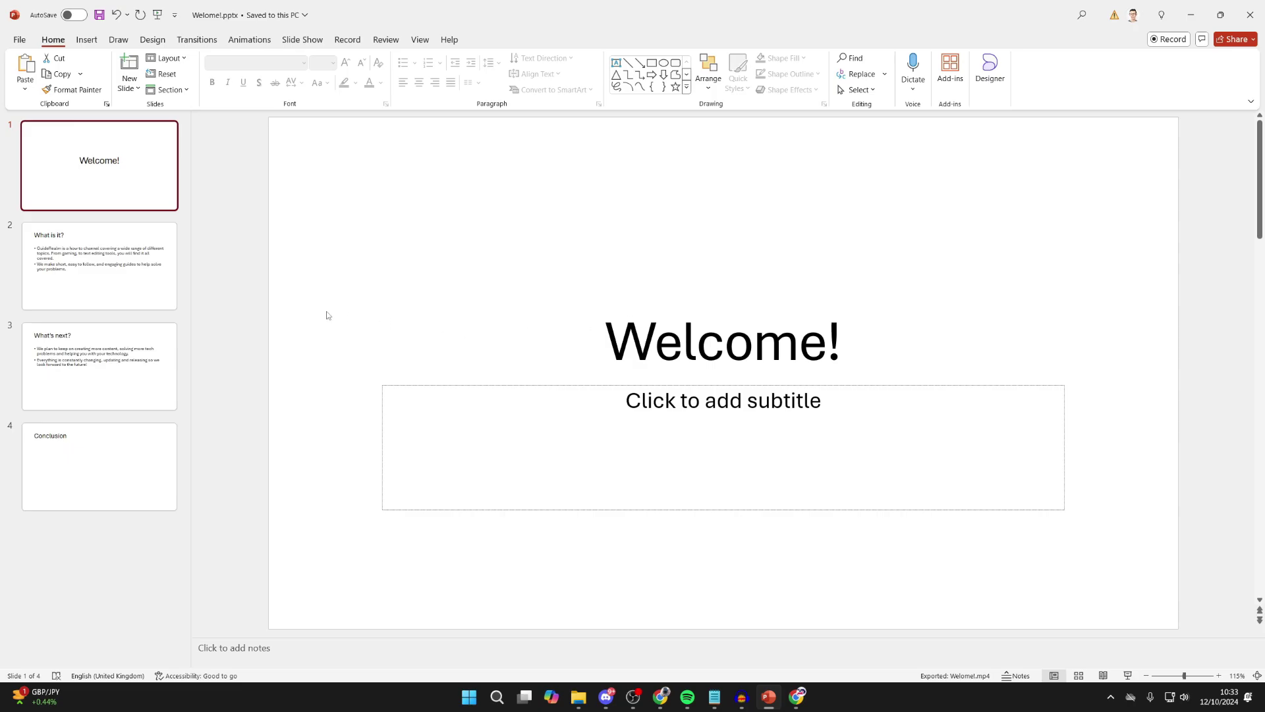
Review the later slides and return to the title slide
{"action": "left_click", "coordinate": [113, 288]}
{"action": "left_click", "coordinate": [113, 373]}
{"action": "left_click", "coordinate": [124, 475]}
{"action": "left_click", "coordinate": [110, 391]}
{"action": "left_click", "coordinate": [103, 277]}
{"action": "left_click", "coordinate": [107, 199]}
Start a Create a Video export from the File export options
{"action": "left_click", "coordinate": [19, 38]}
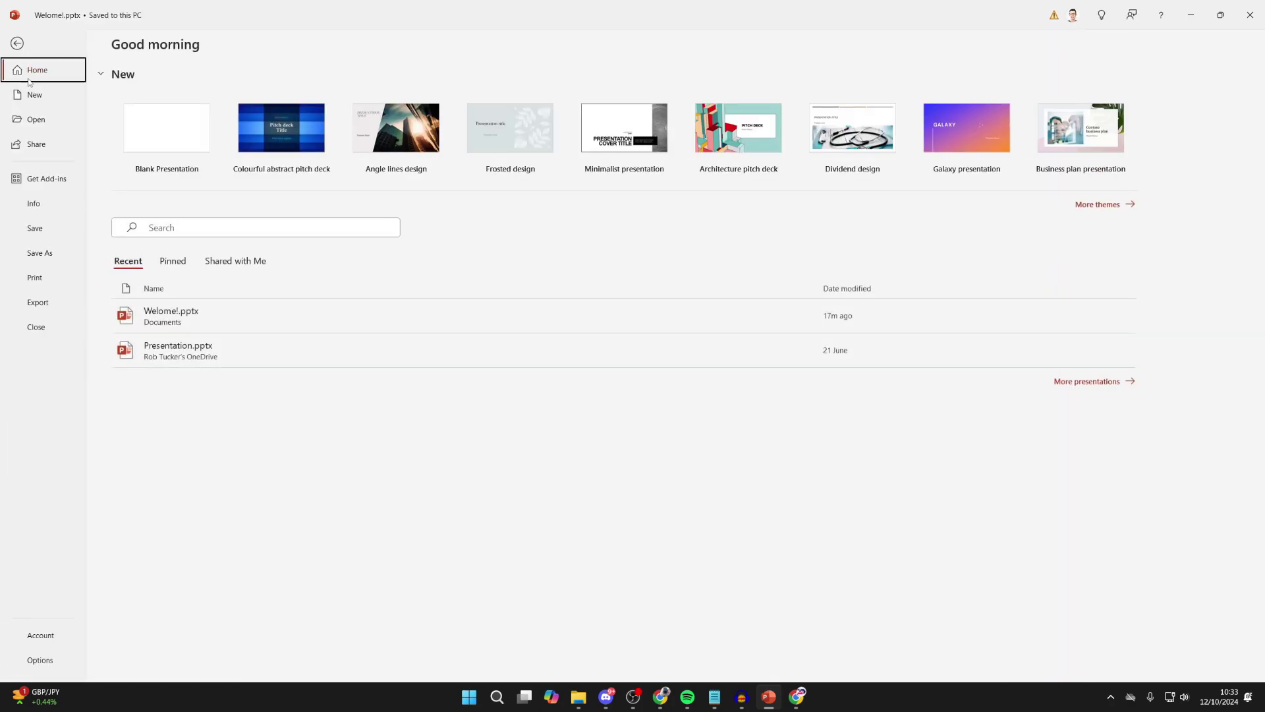
{"action": "left_click", "coordinate": [54, 305]}
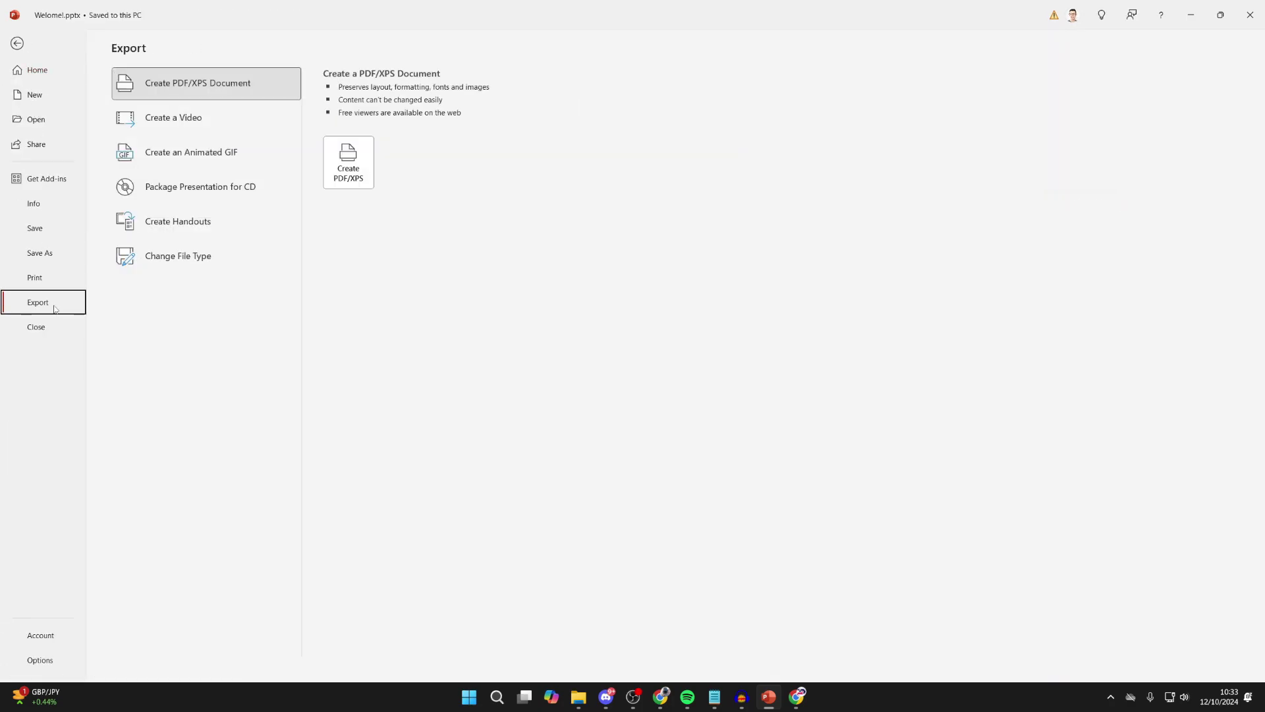
{"action": "left_click", "coordinate": [184, 119]}
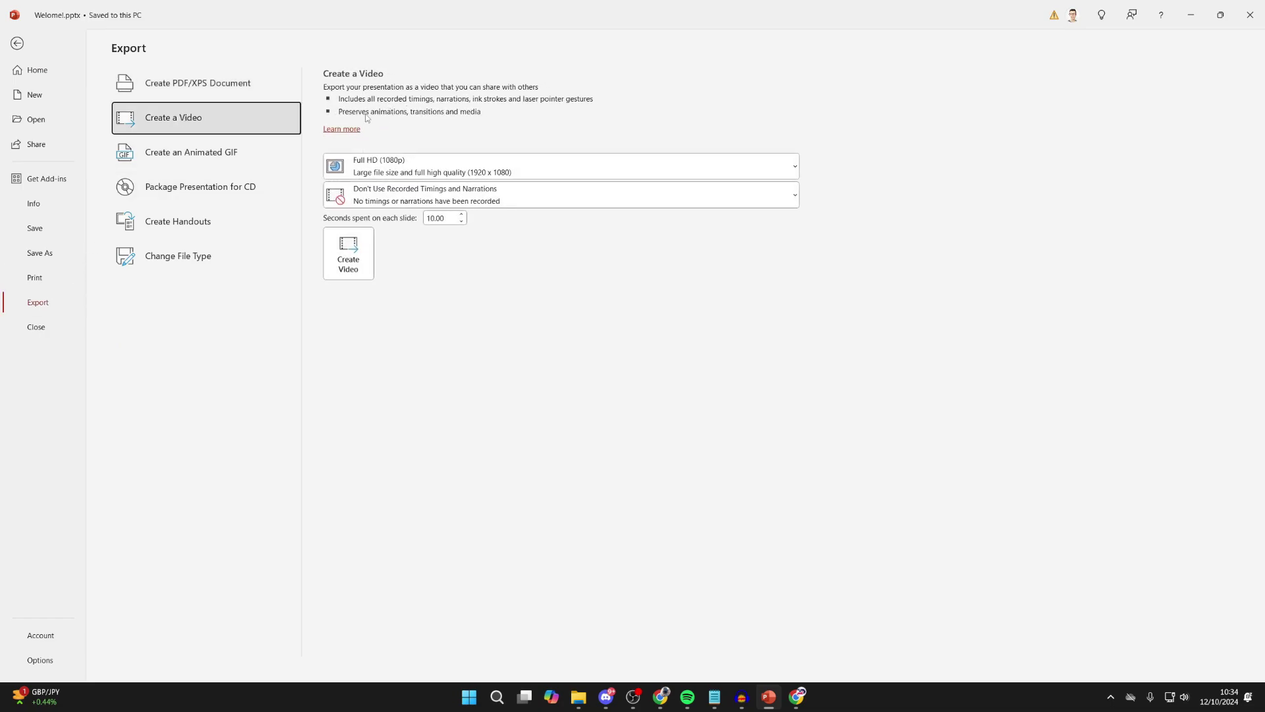
Keep Full HD 1080p without recorded timings, raise seconds per slide to 20, and create the video
{"action": "left_click", "coordinate": [394, 165]}
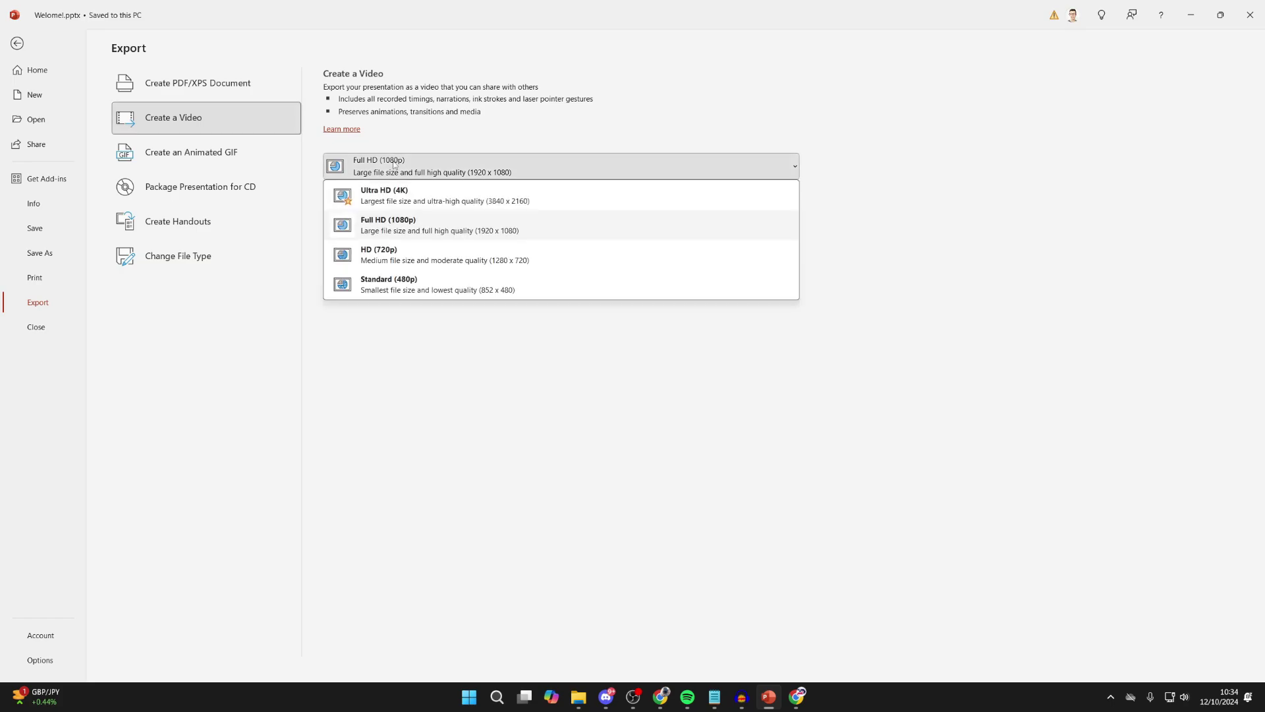
{"action": "left_click", "coordinate": [391, 234]}
{"action": "left_click", "coordinate": [415, 196]}
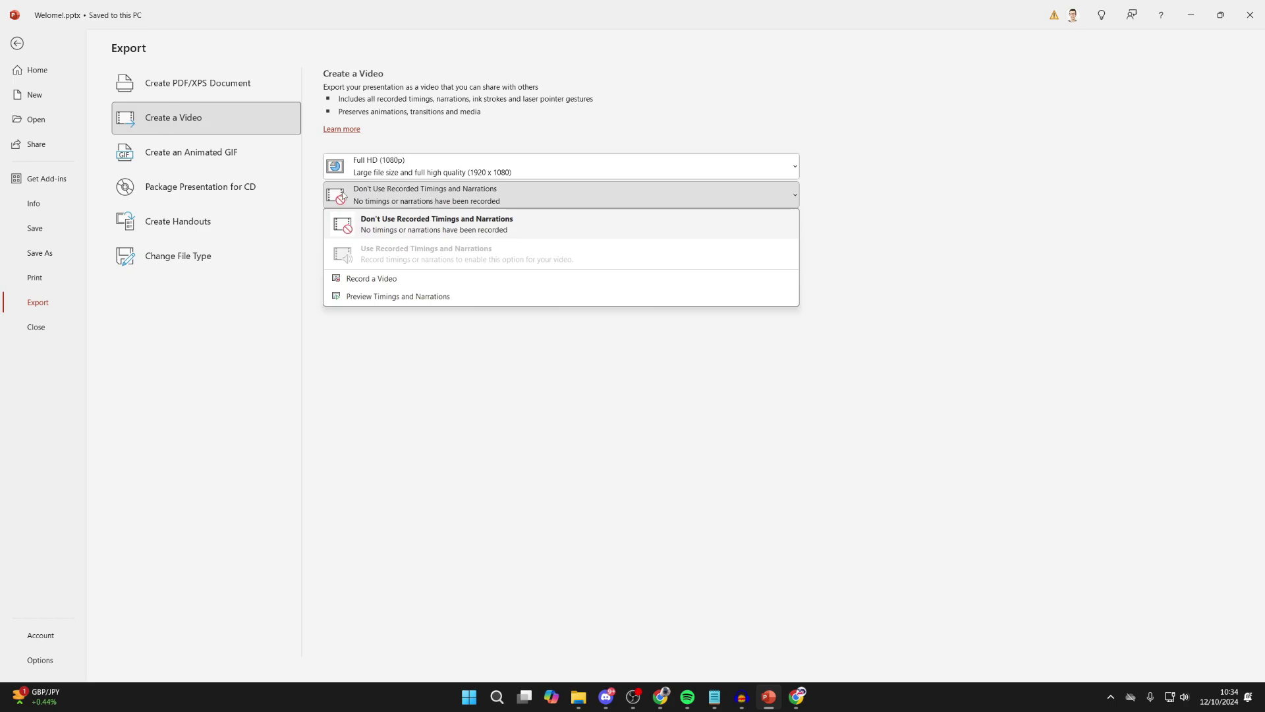
{"action": "left_click", "coordinate": [396, 203]}
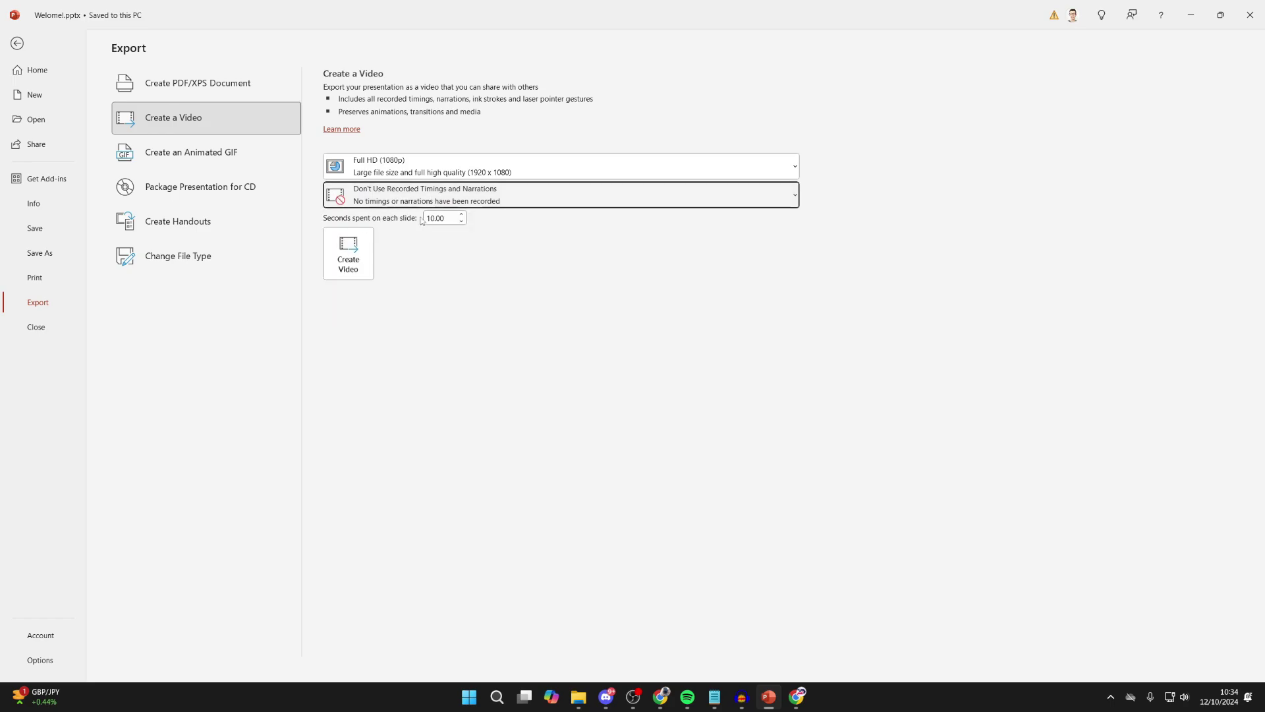
{"action": "left_click", "coordinate": [461, 214]}
{"action": "left_click", "coordinate": [461, 214]}
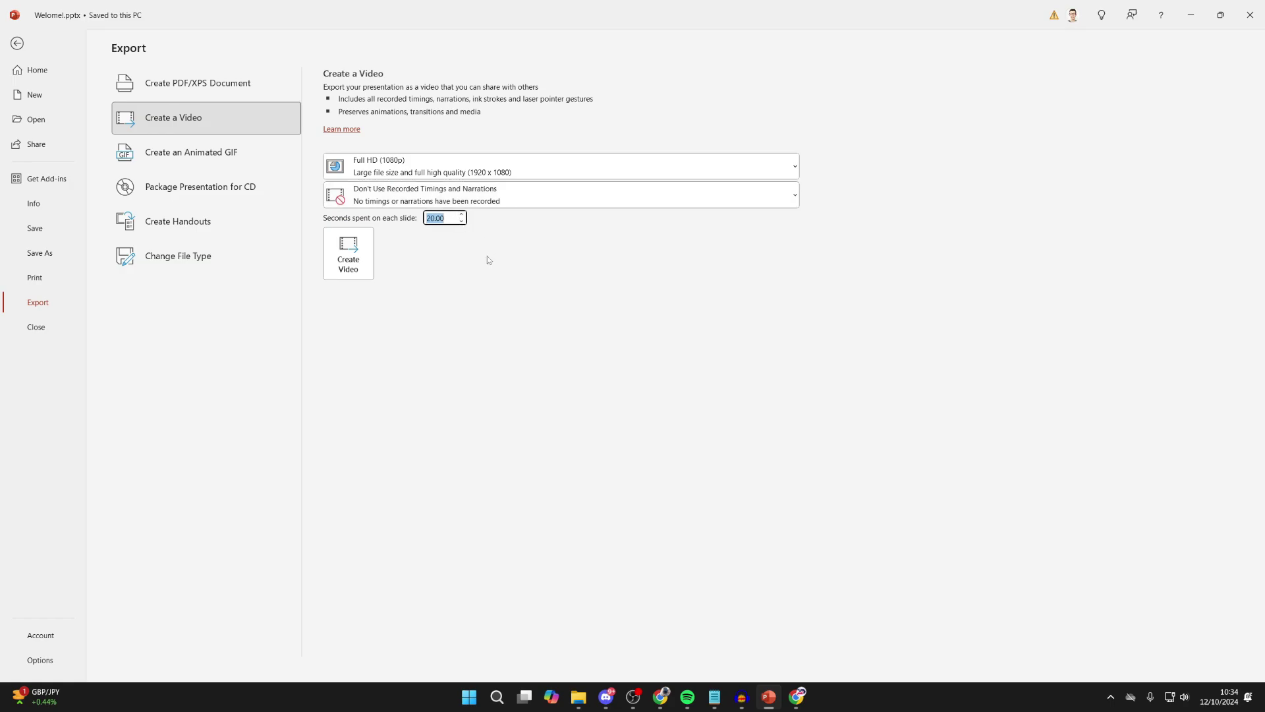
{"action": "left_click", "coordinate": [348, 253]}
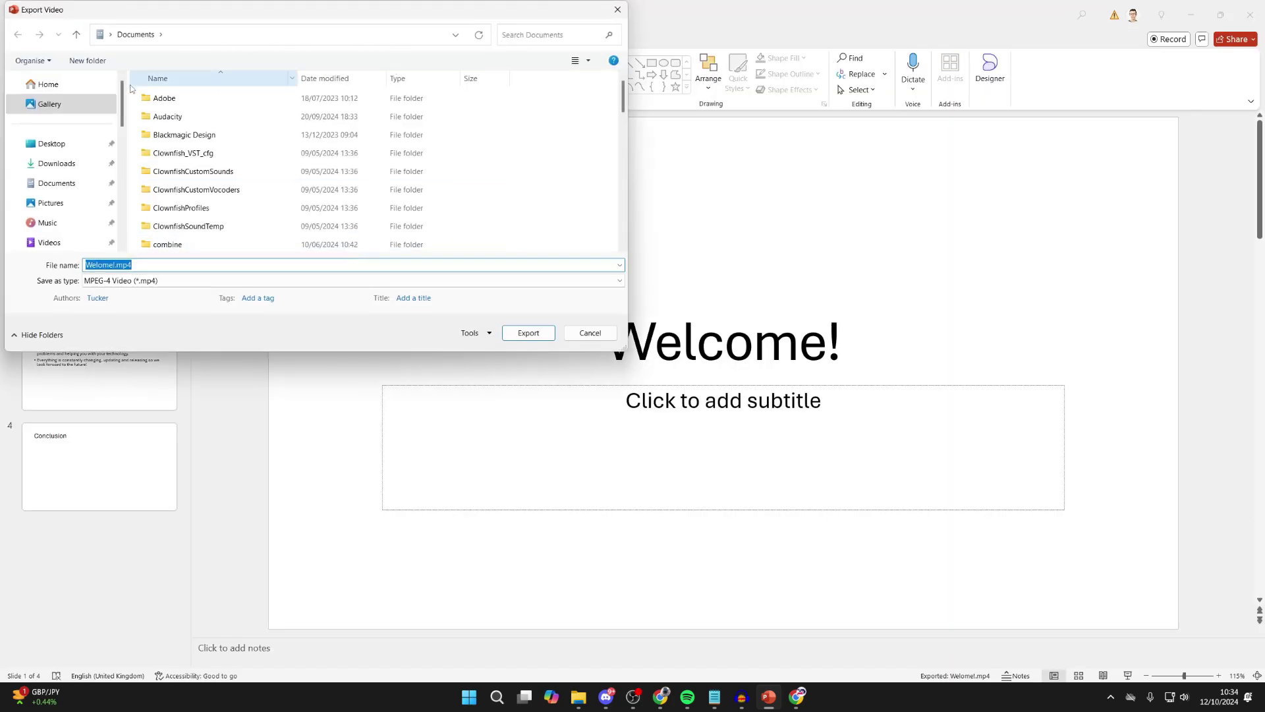
Export Welome!.mp4 to the Desktop, then switch to YouTube in Chrome
{"action": "left_click", "coordinate": [80, 144]}
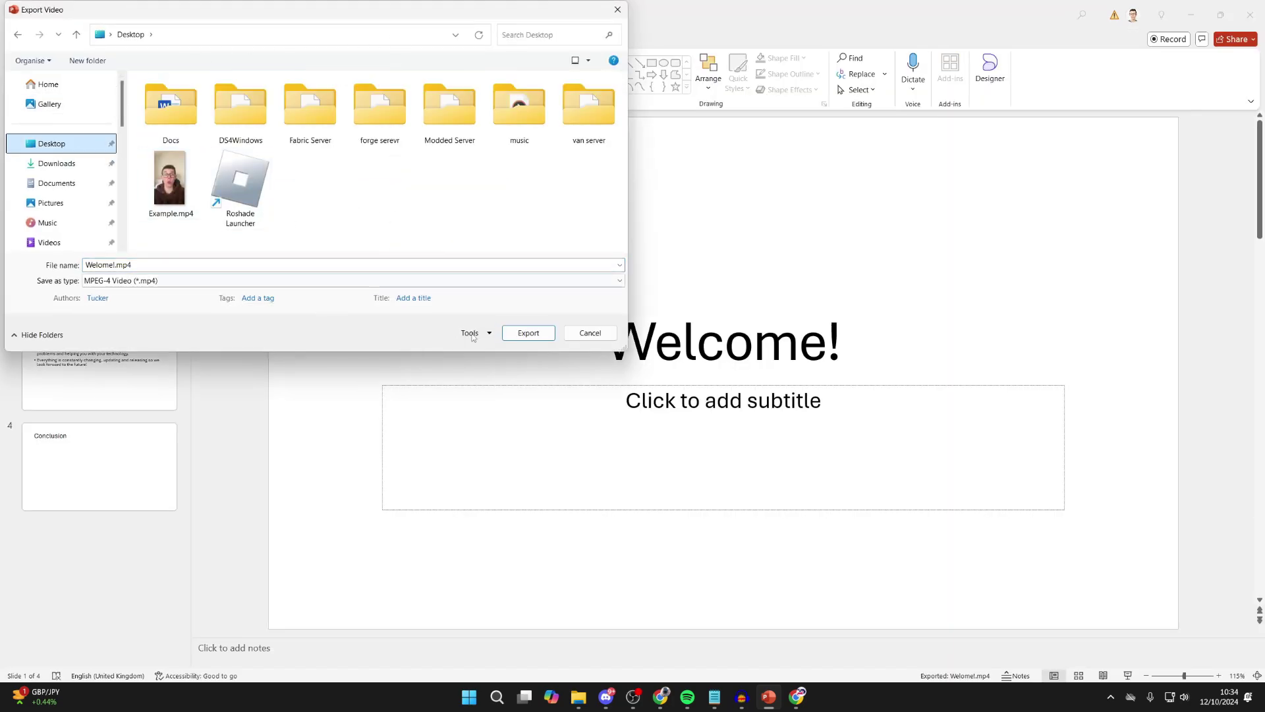
{"action": "left_click", "coordinate": [528, 334]}
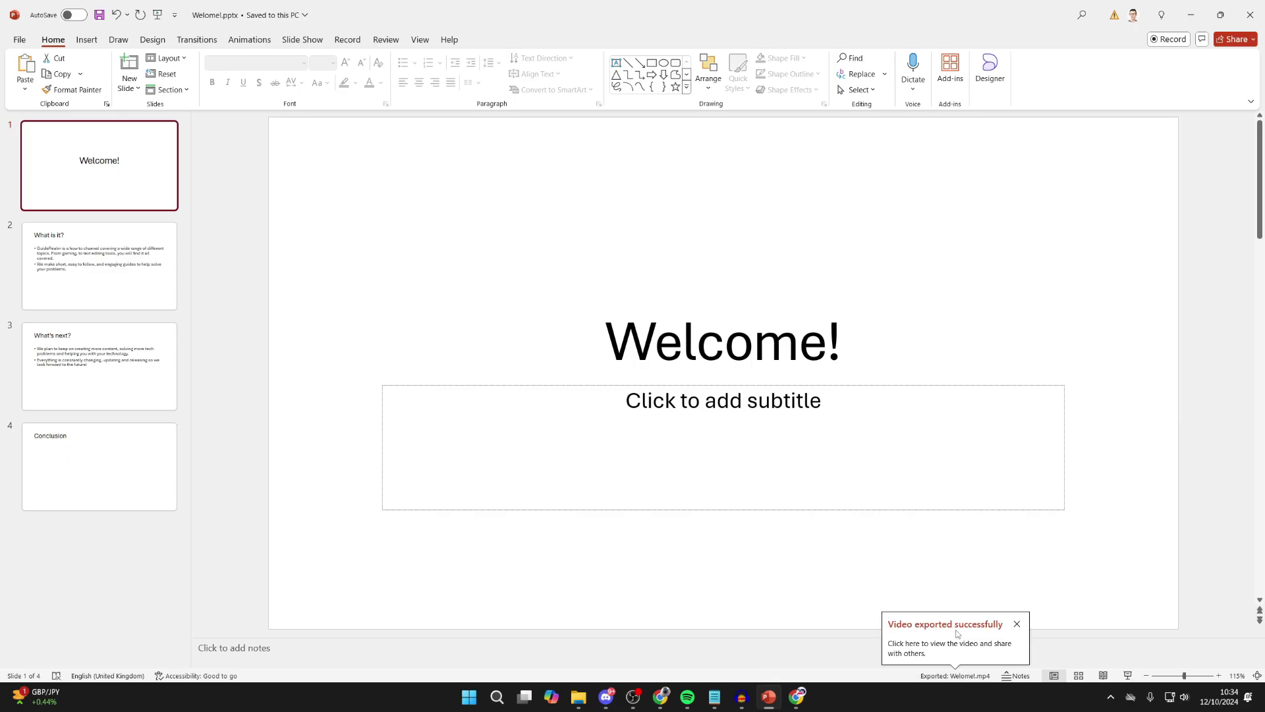
{"action": "left_click", "coordinate": [797, 697]}
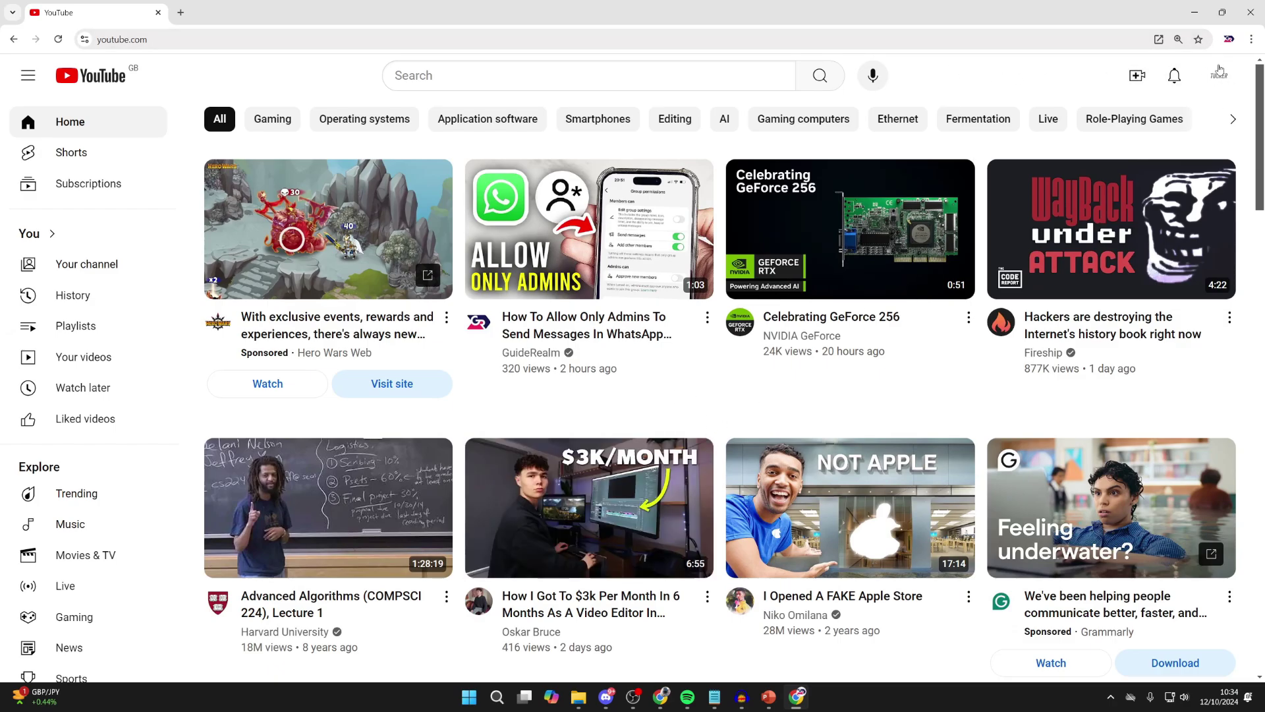
Start a new video upload from Create and choose to select a file
{"action": "left_click", "coordinate": [1137, 75]}
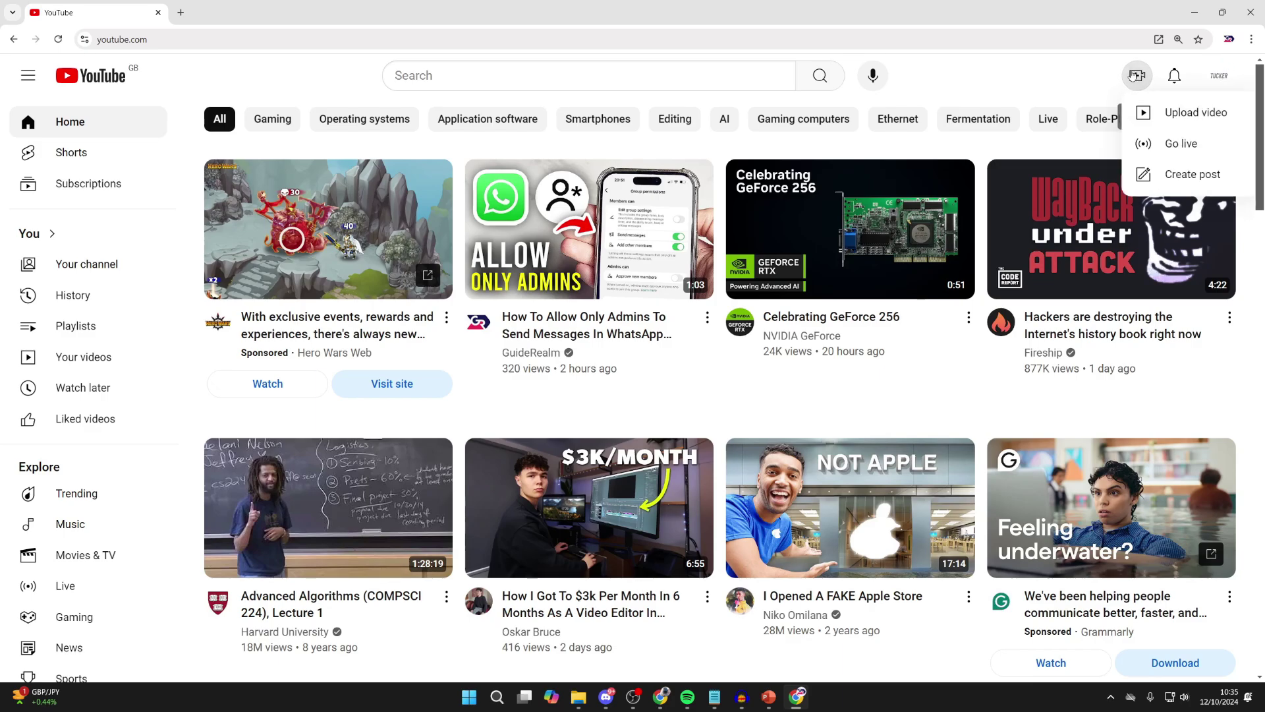
{"action": "left_click", "coordinate": [1172, 114]}
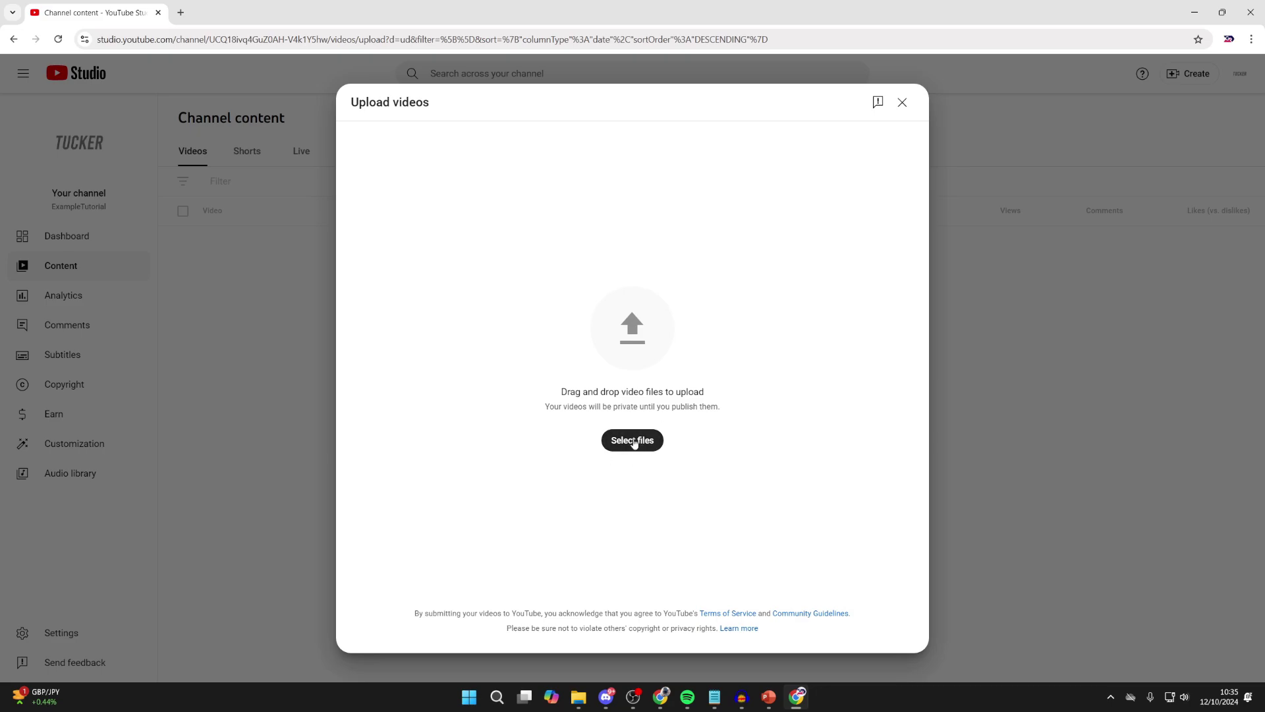
{"action": "left_click", "coordinate": [635, 442]}
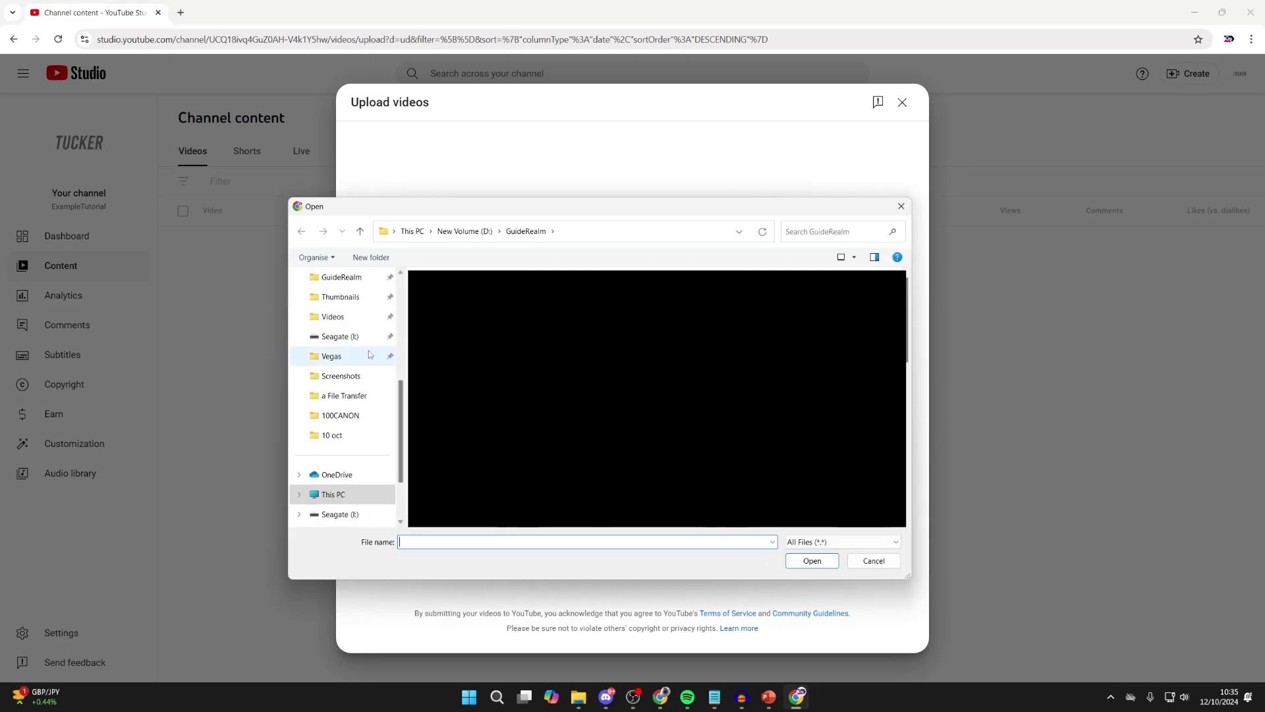
{"action": "scroll", "coordinate": [337, 332], "scroll_direction": "up", "scroll_amount": 2}
{"action": "scroll", "coordinate": [348, 338], "scroll_direction": "up", "scroll_amount": 2}
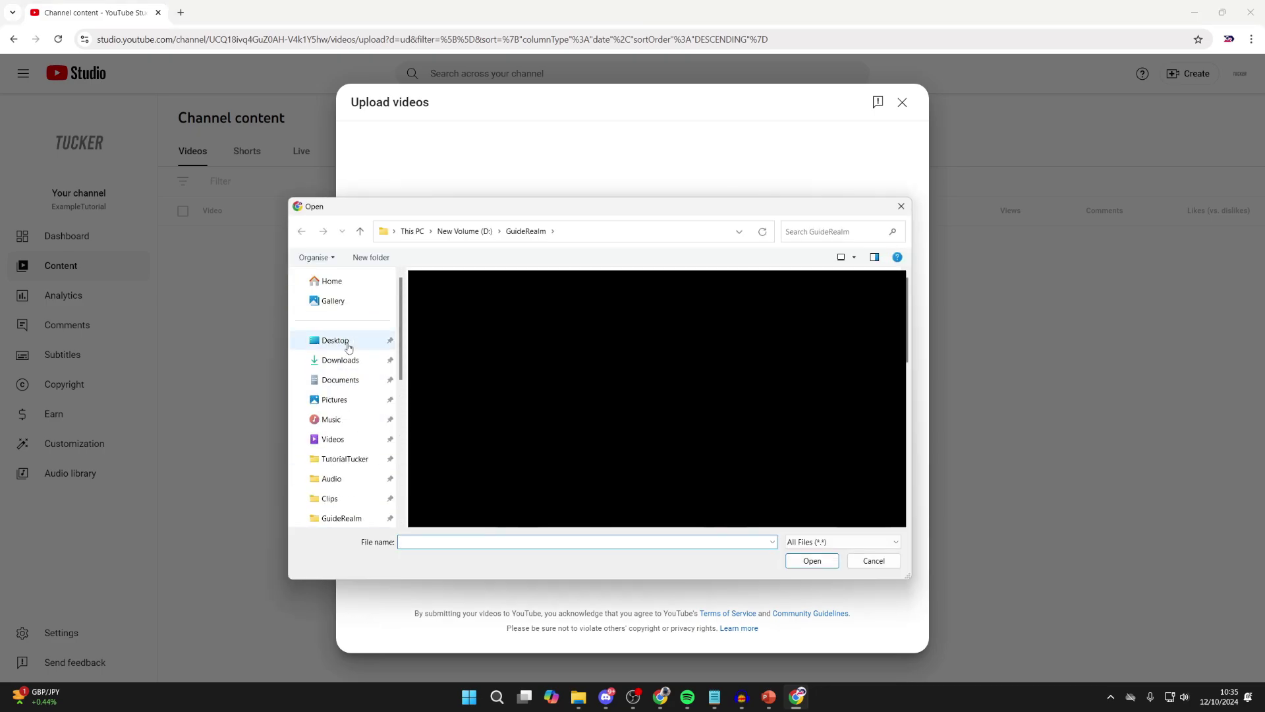
Upload Welome!.mp4 from the Desktop folder
{"action": "left_click", "coordinate": [348, 343]}
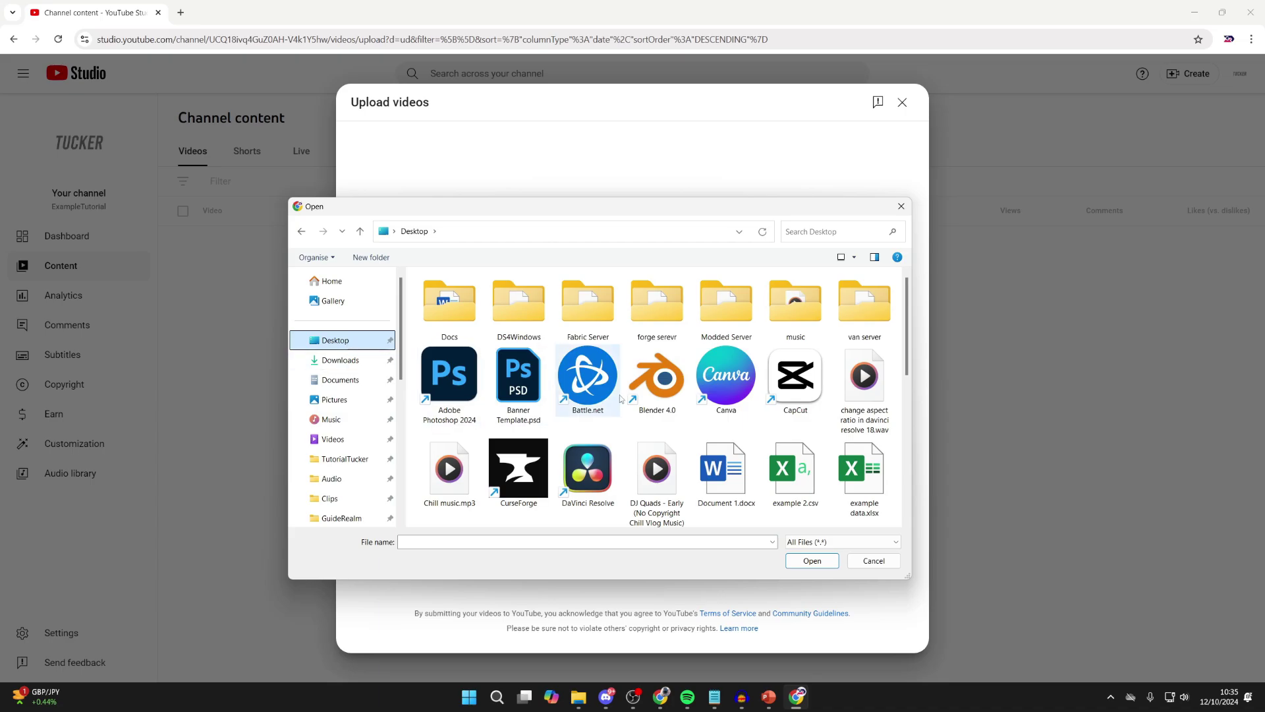
{"action": "scroll", "coordinate": [620, 398], "scroll_direction": "down", "scroll_amount": 5}
{"action": "left_click", "coordinate": [652, 487]}
{"action": "left_click", "coordinate": [809, 562]}
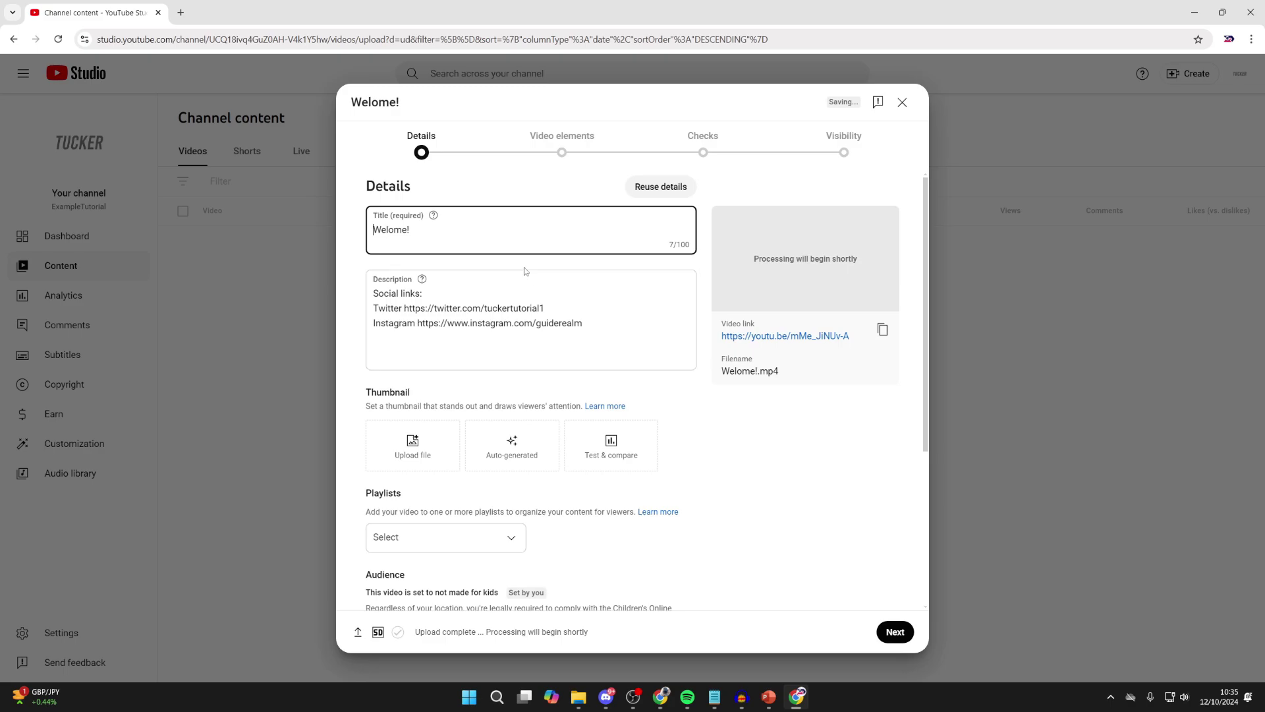
Replace the title with 'Welome Powerpoint' and continue past Details
{"action": "key", "text": "ctrl+a"}
{"action": "type", "text": "Welome Powerpoint"}
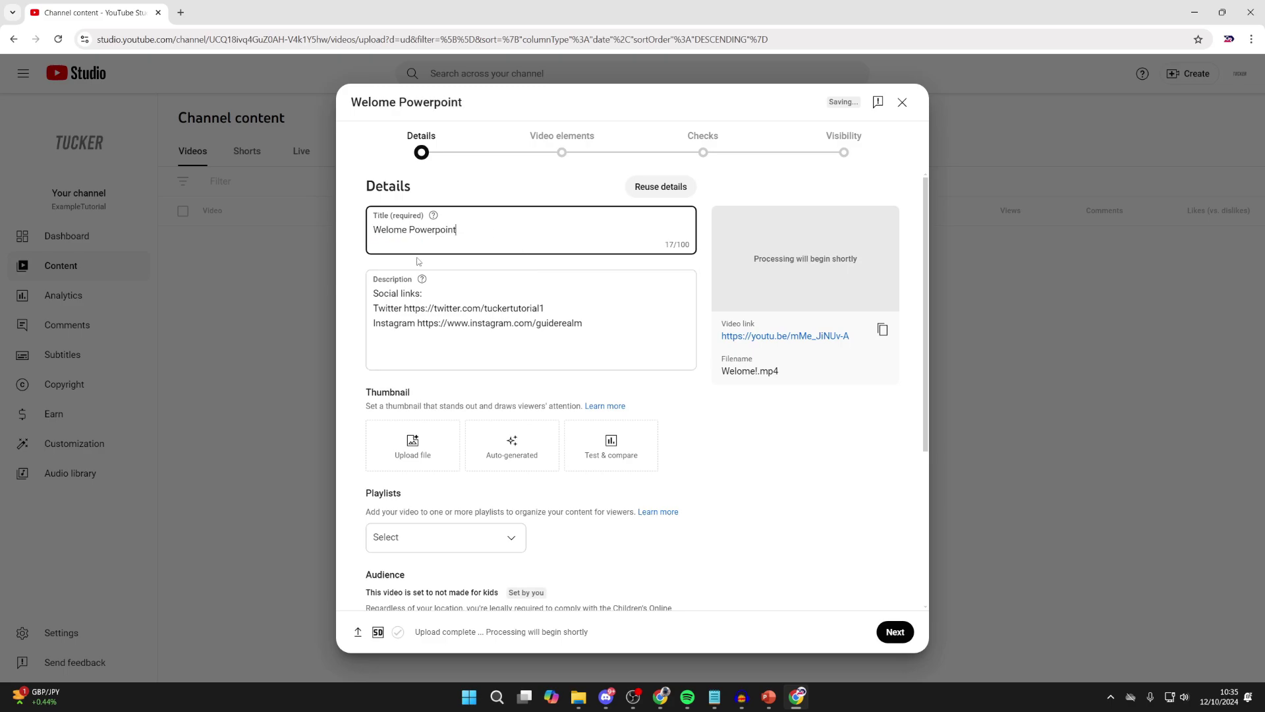
{"action": "scroll", "coordinate": [418, 261], "scroll_direction": "down", "scroll_amount": 2}
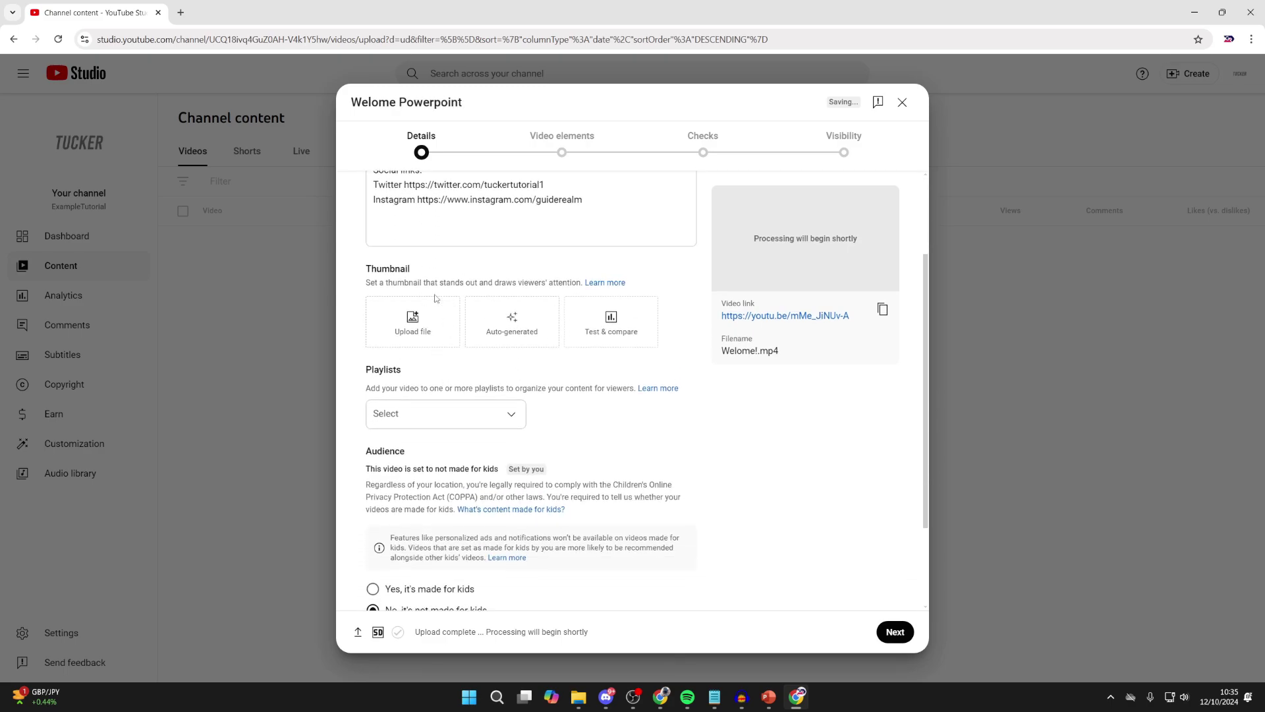
{"action": "scroll", "coordinate": [451, 327], "scroll_direction": "down", "scroll_amount": 2}
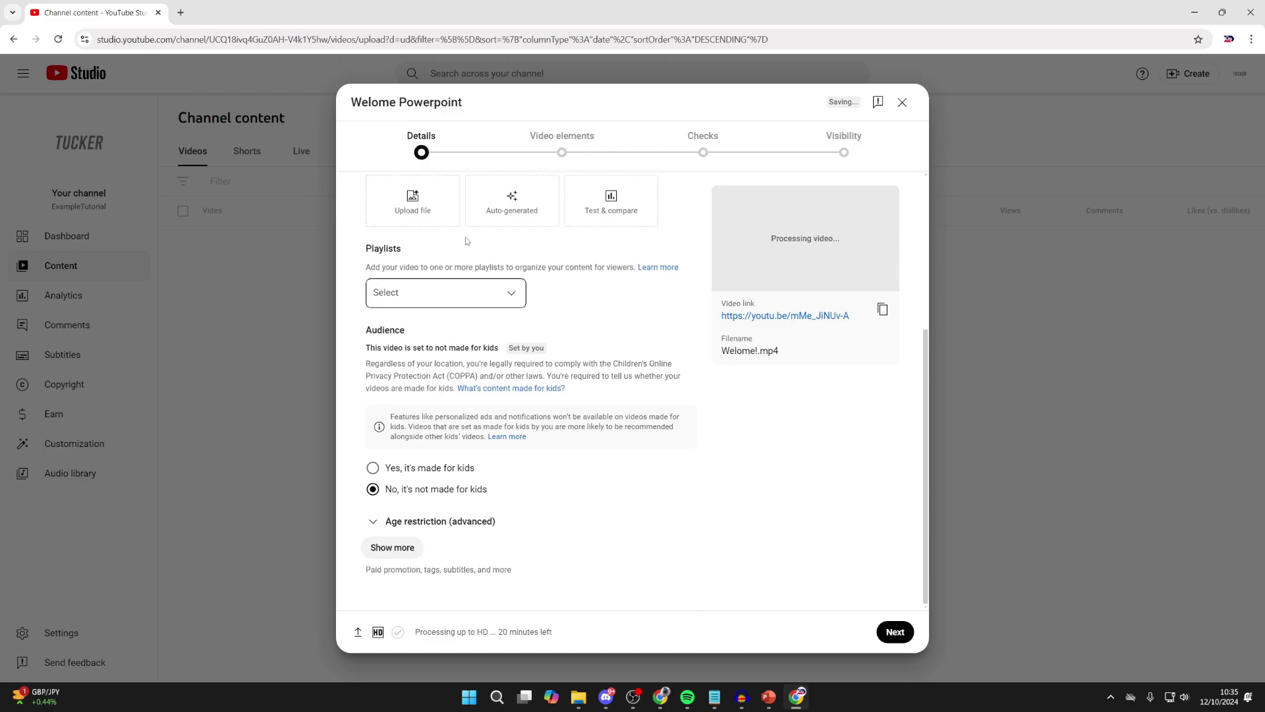
{"action": "scroll", "coordinate": [441, 489], "scroll_direction": "up", "scroll_amount": 3}
{"action": "scroll", "coordinate": [495, 296], "scroll_direction": "up", "scroll_amount": 1}
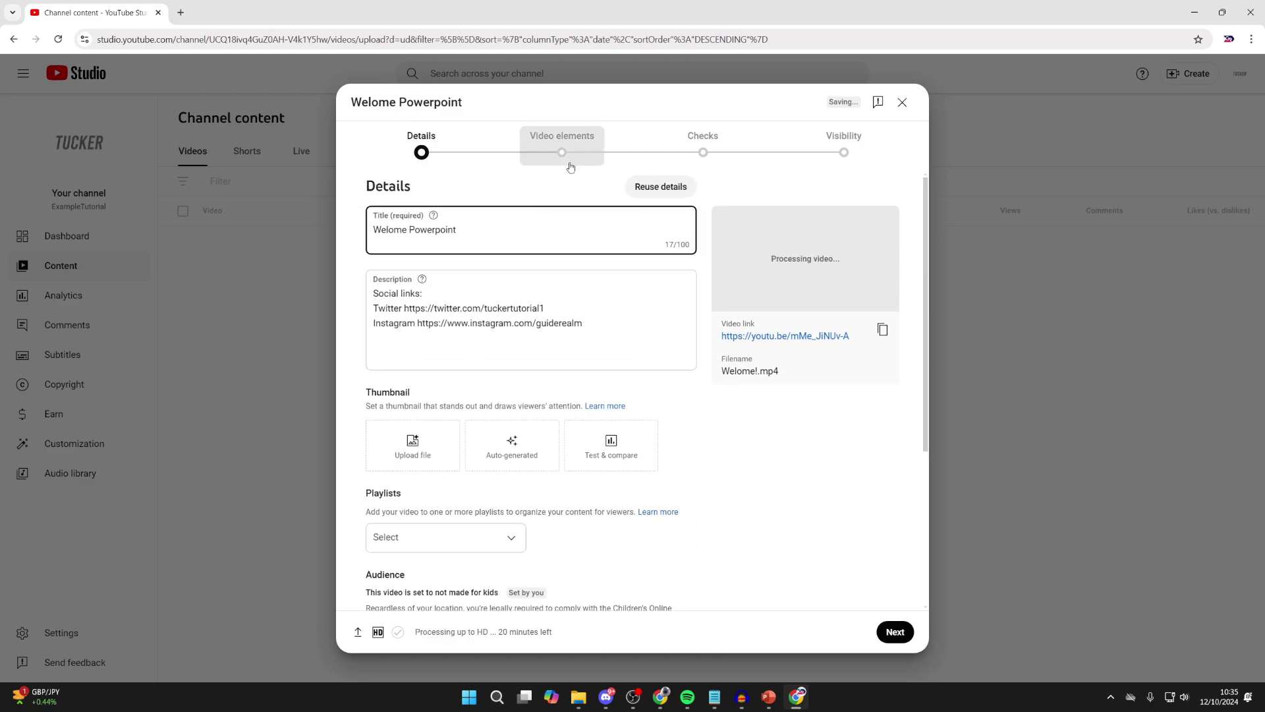
{"action": "left_click", "coordinate": [896, 634]}
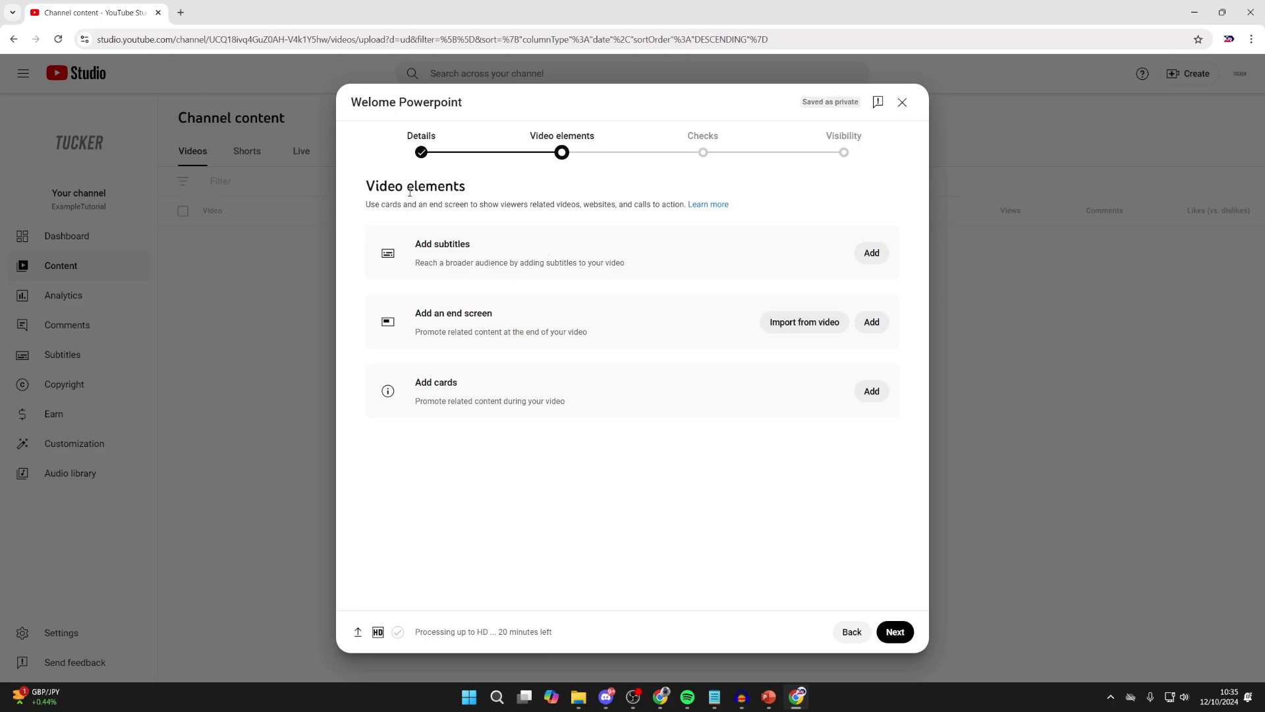
Advance through Video elements and Checks to the Visibility step
{"action": "left_click", "coordinate": [895, 633]}
{"action": "left_click", "coordinate": [895, 633]}
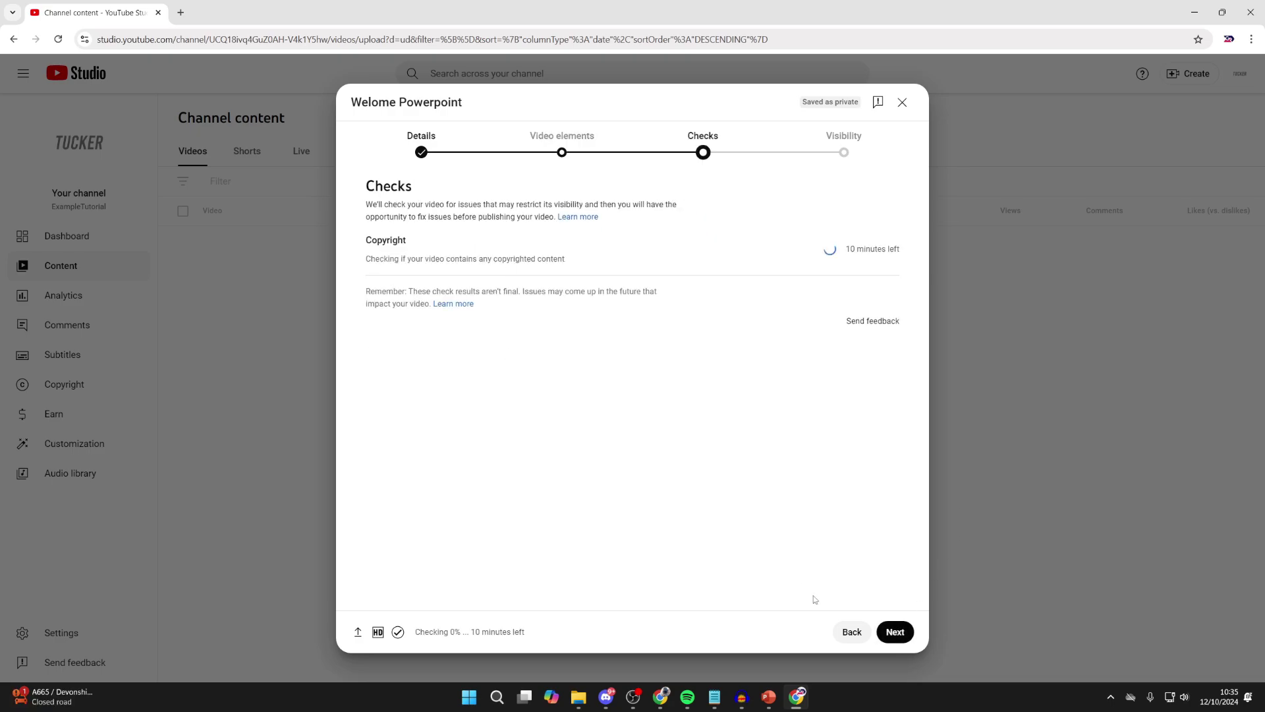
{"action": "left_click", "coordinate": [886, 640]}
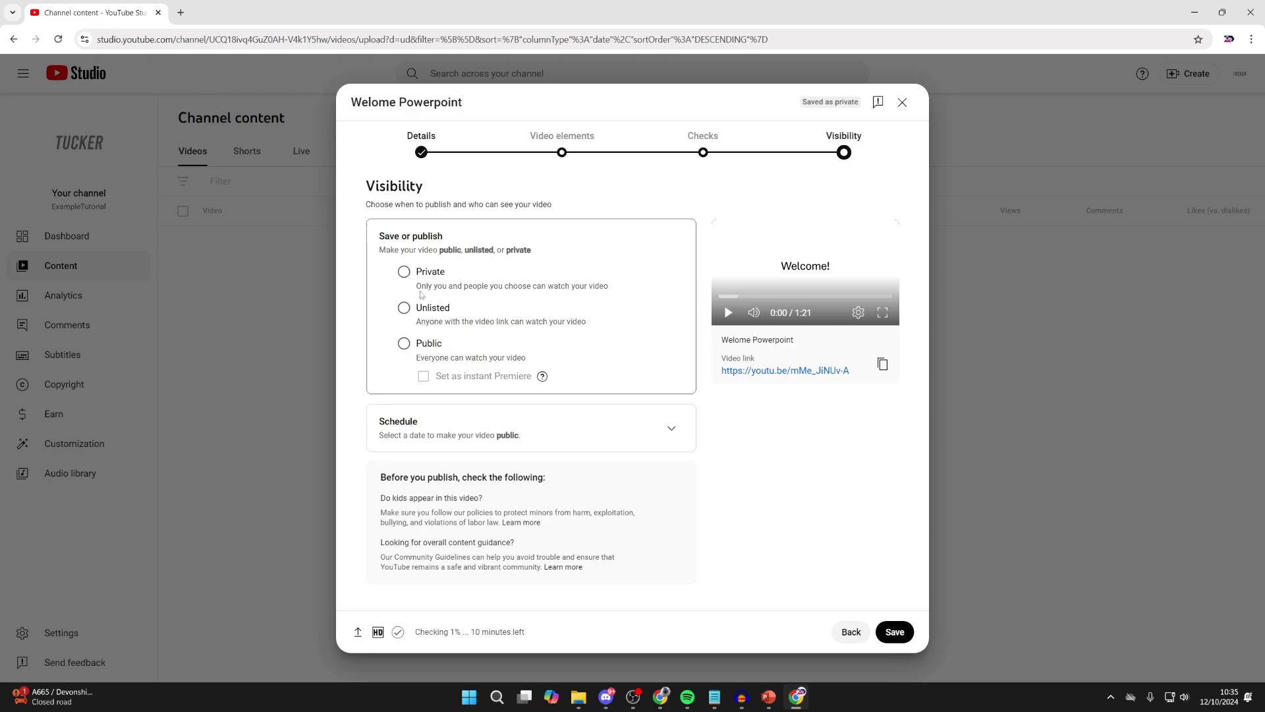
Try Public and Private, settle on Unlisted visibility, and save the video
{"action": "left_click", "coordinate": [425, 346]}
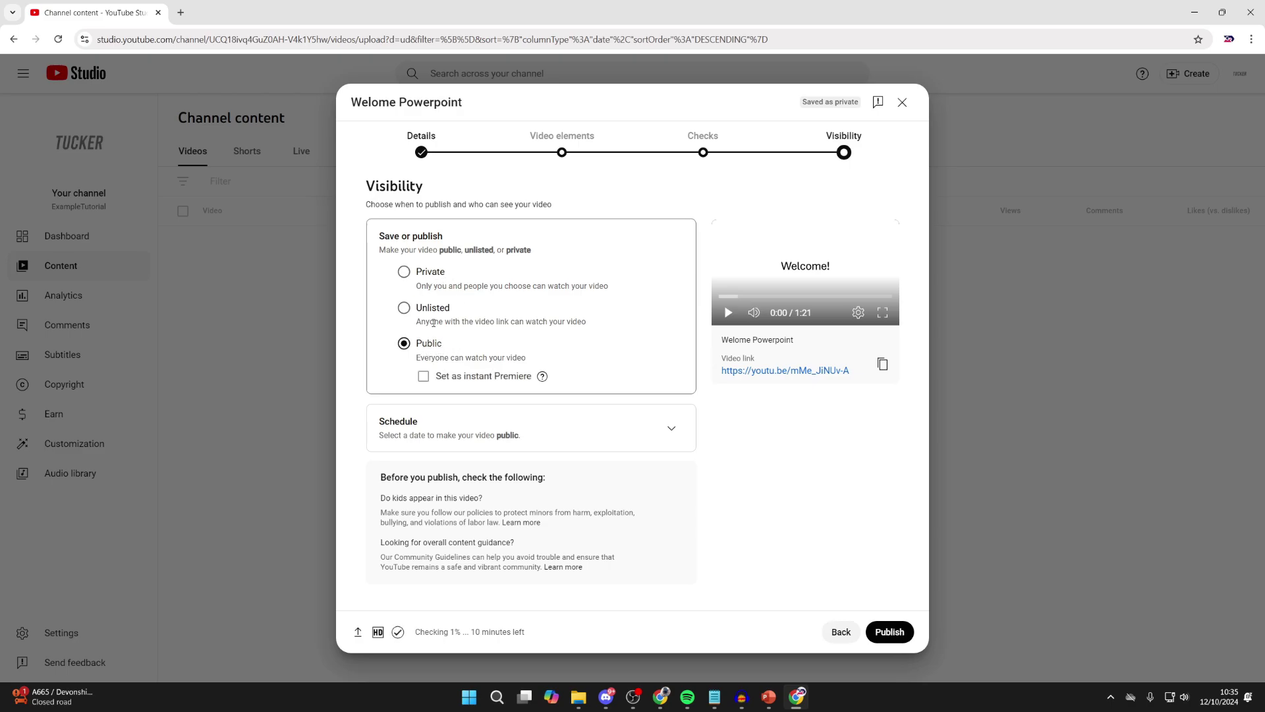
{"action": "left_click", "coordinate": [428, 314]}
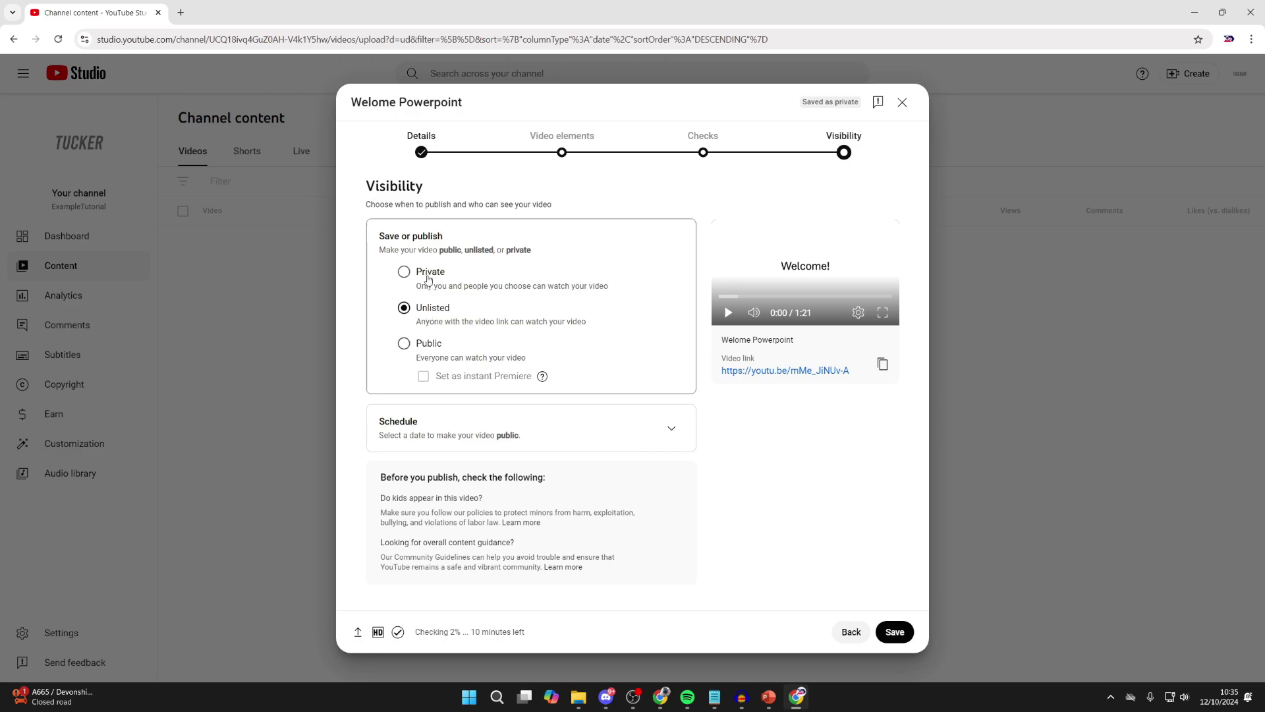
{"action": "left_click", "coordinate": [427, 279]}
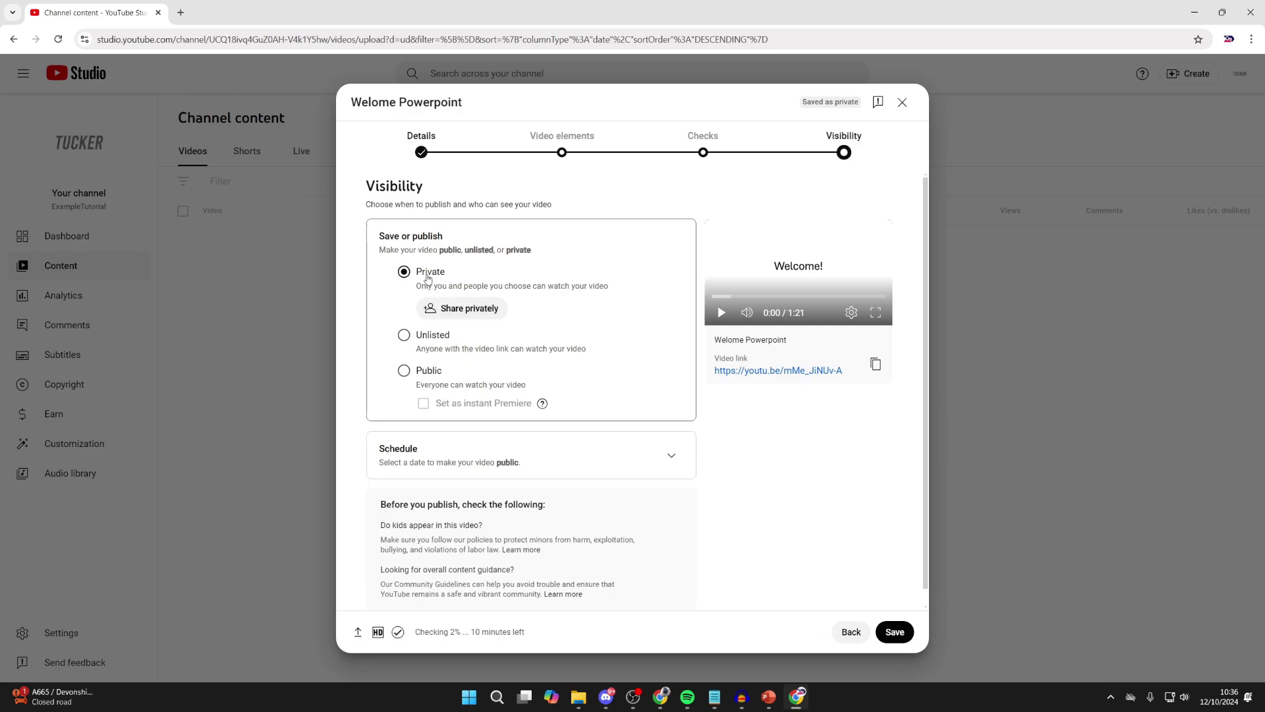
{"action": "left_click", "coordinate": [428, 344]}
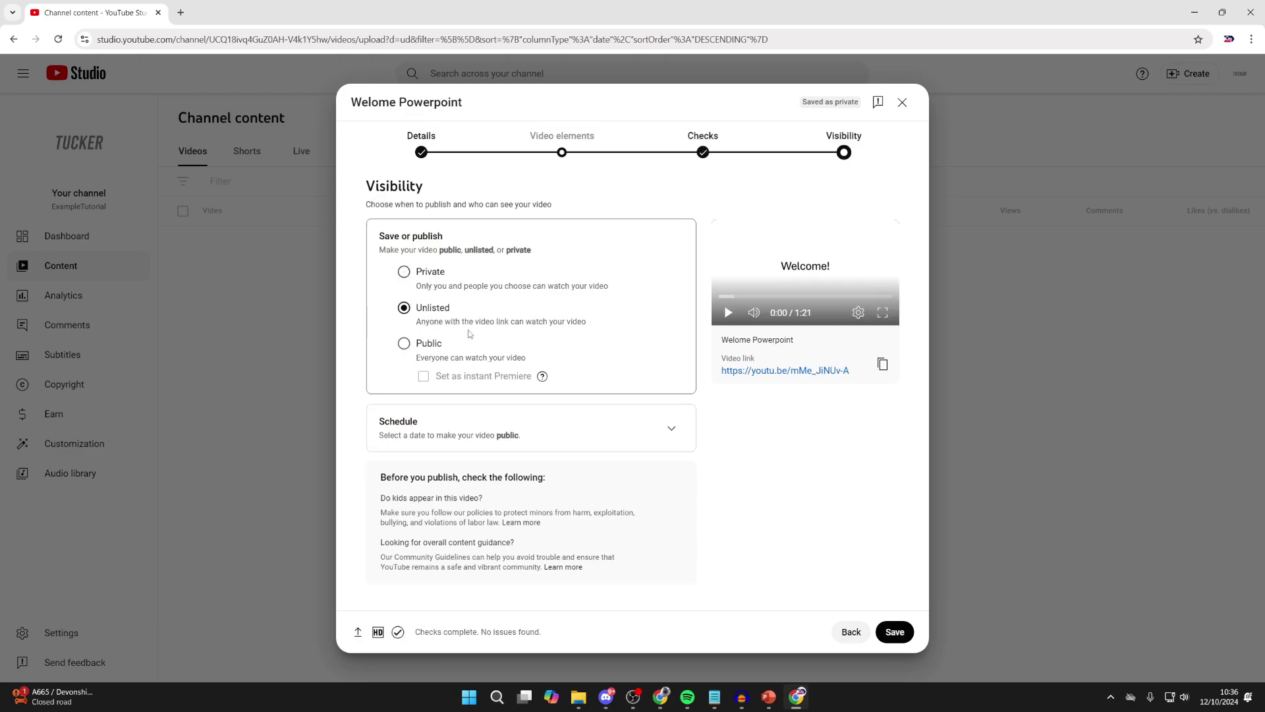
{"action": "left_click", "coordinate": [900, 637]}
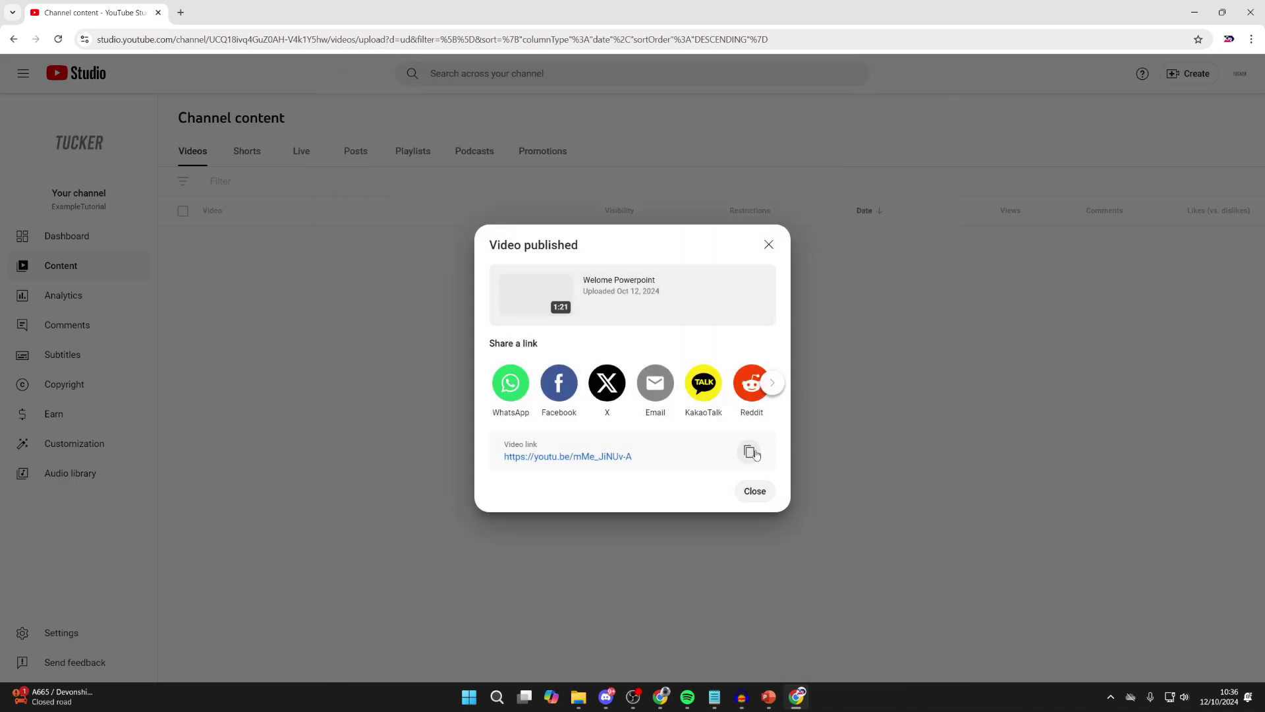
Copy the video's share link and close the Video published dialog
{"action": "left_click", "coordinate": [750, 451]}
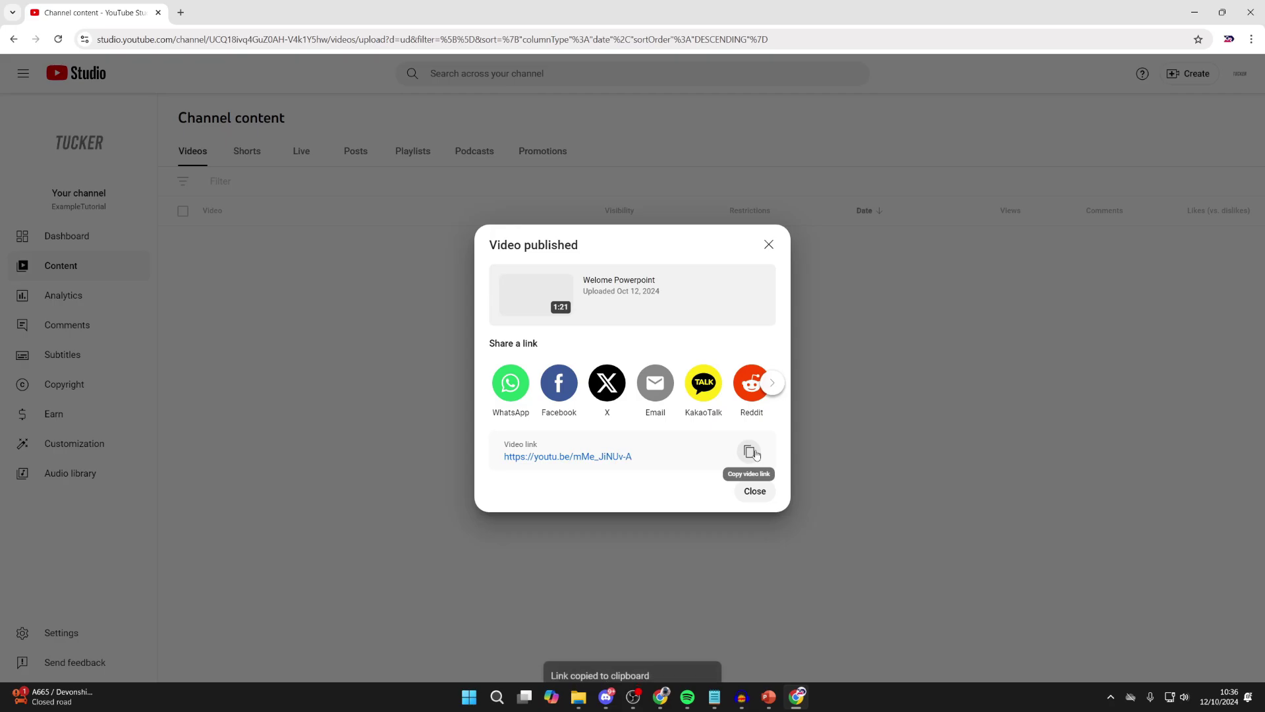
{"action": "left_click", "coordinate": [756, 491]}
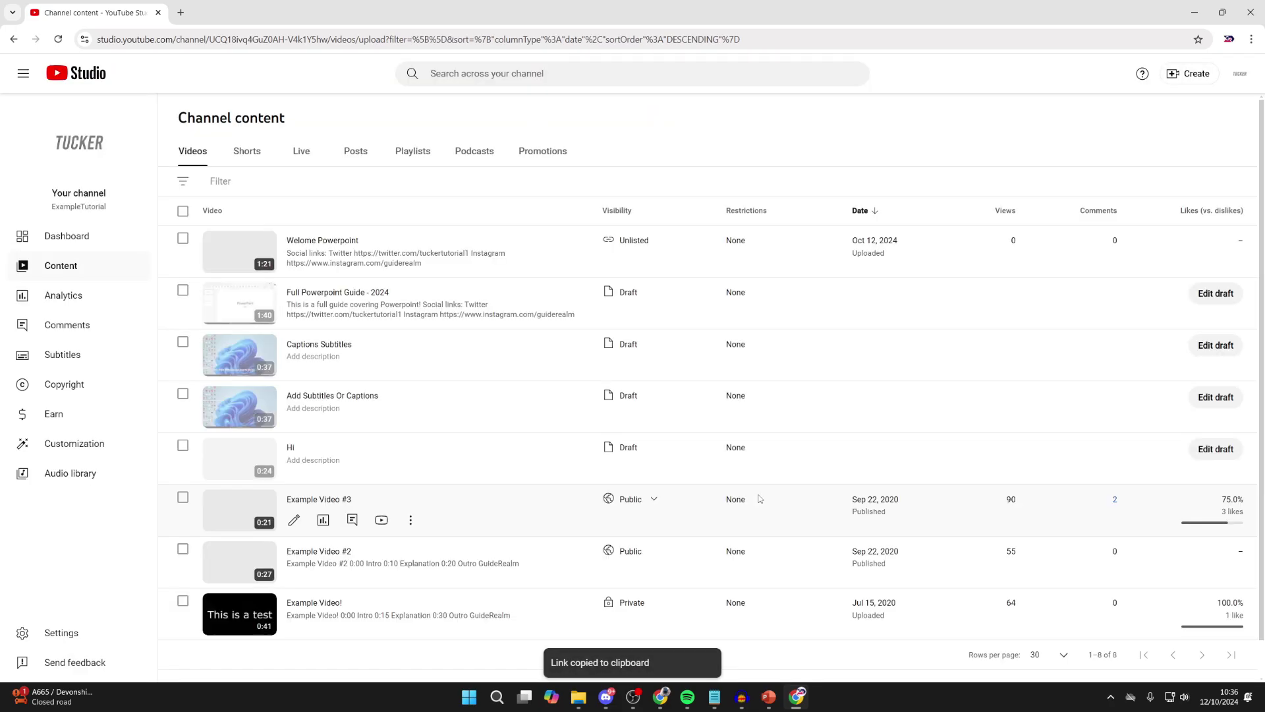